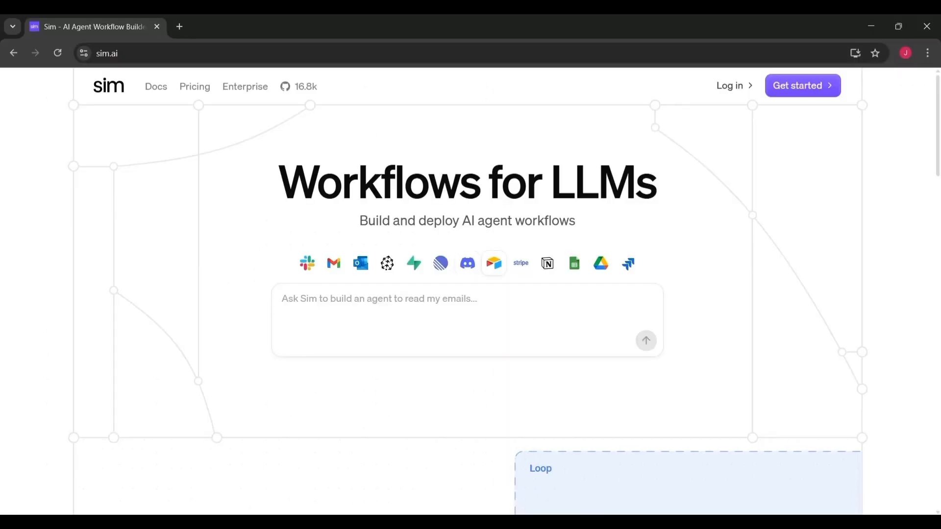
Sign up for Sim by continuing with a Google account.
left_click(782, 93)
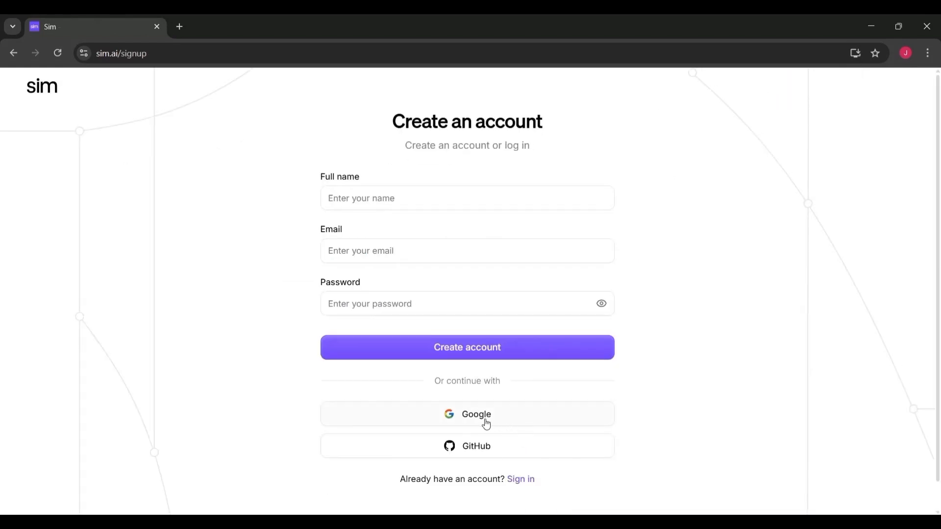
left_click(511, 419)
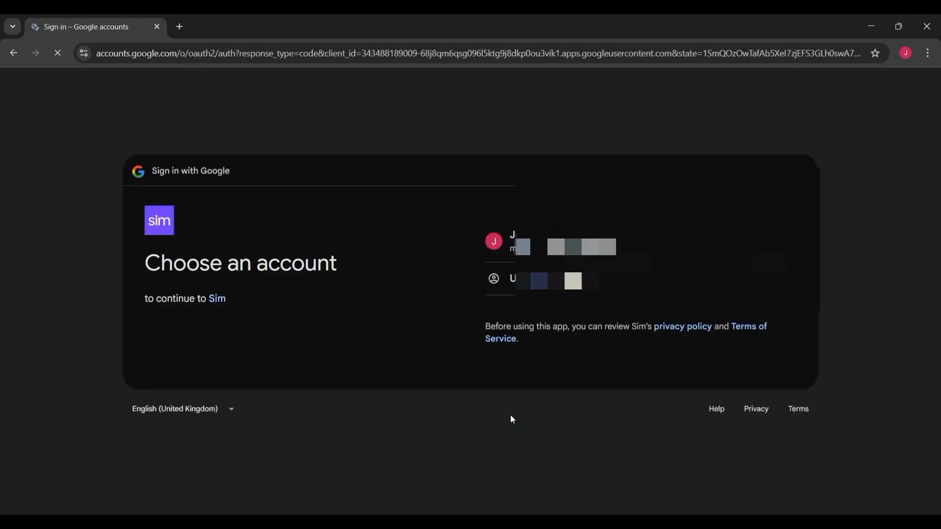
left_click(539, 243)
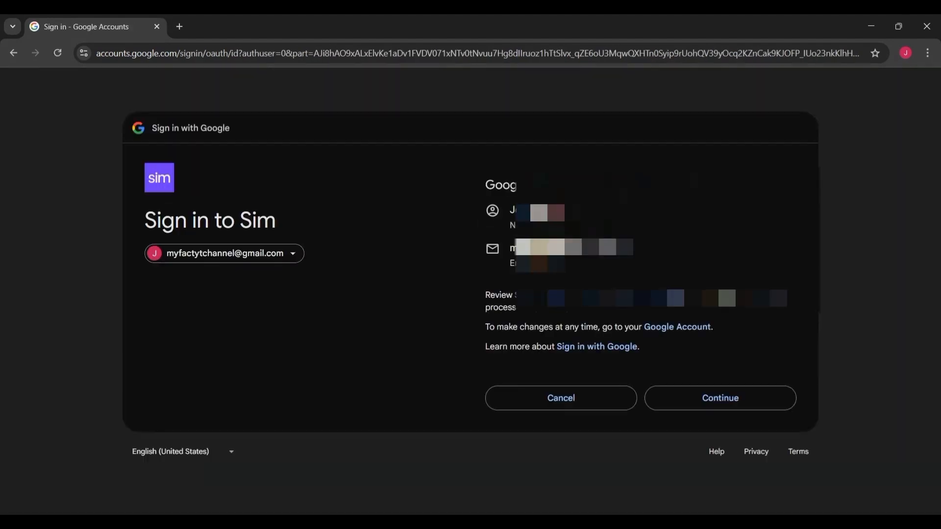
left_click(696, 404)
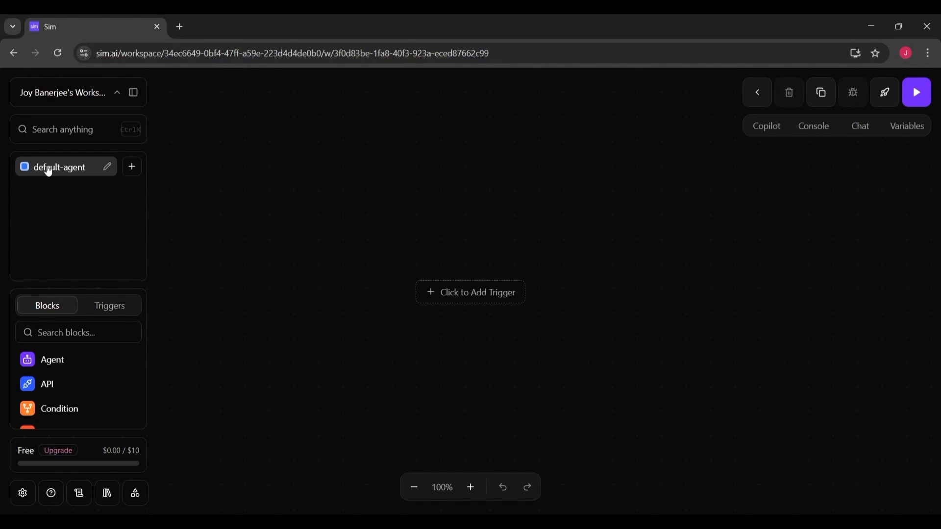
Browse the available Triggers and Blocks lists in the workflow editor sidebar.
left_click(139, 171)
left_click(119, 312)
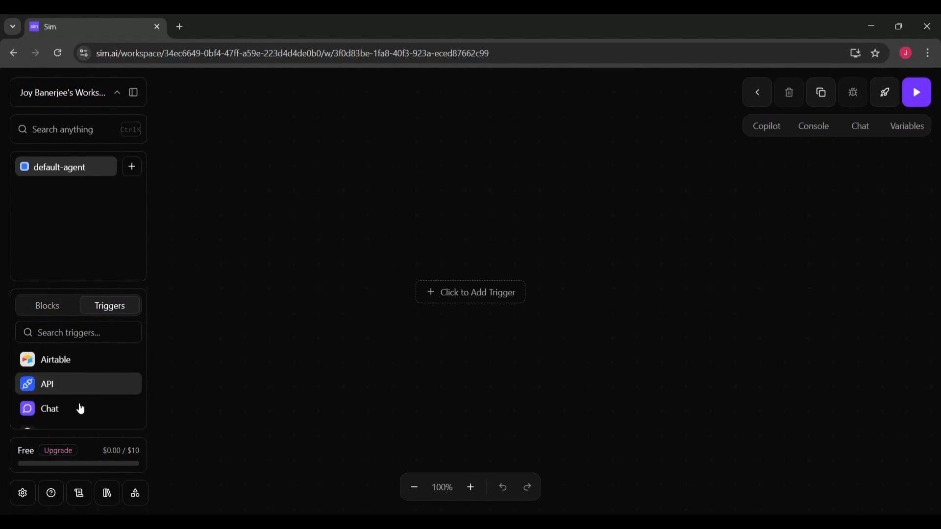
left_click(54, 319)
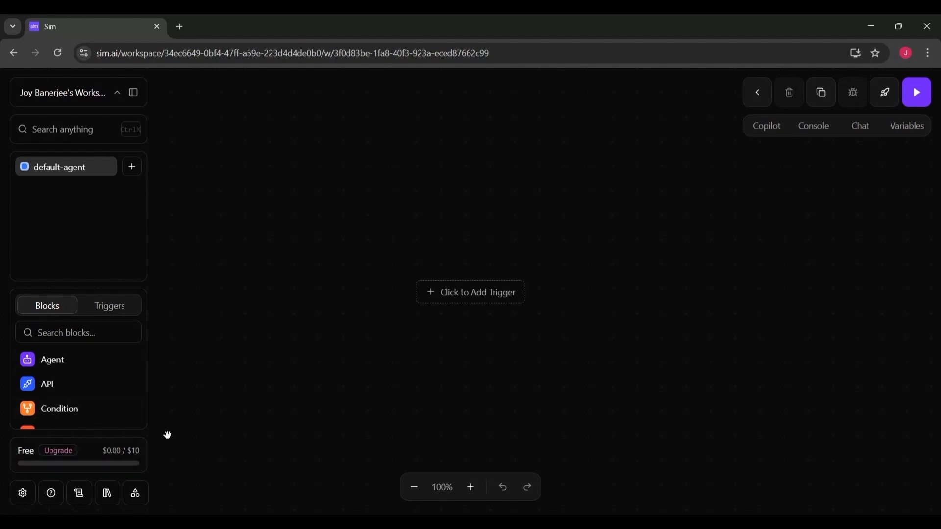
Open the Settings dialog and review the available Integrations, then close it.
left_click(23, 493)
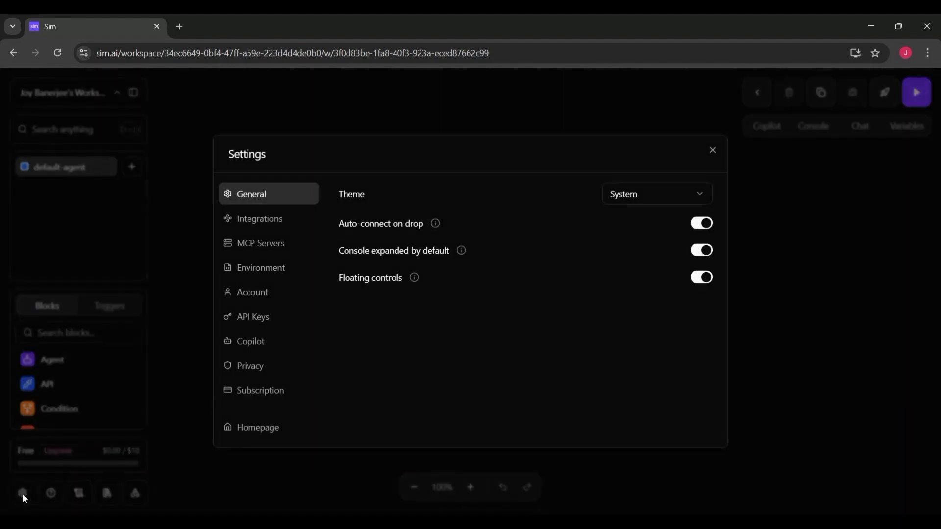
left_click(292, 219)
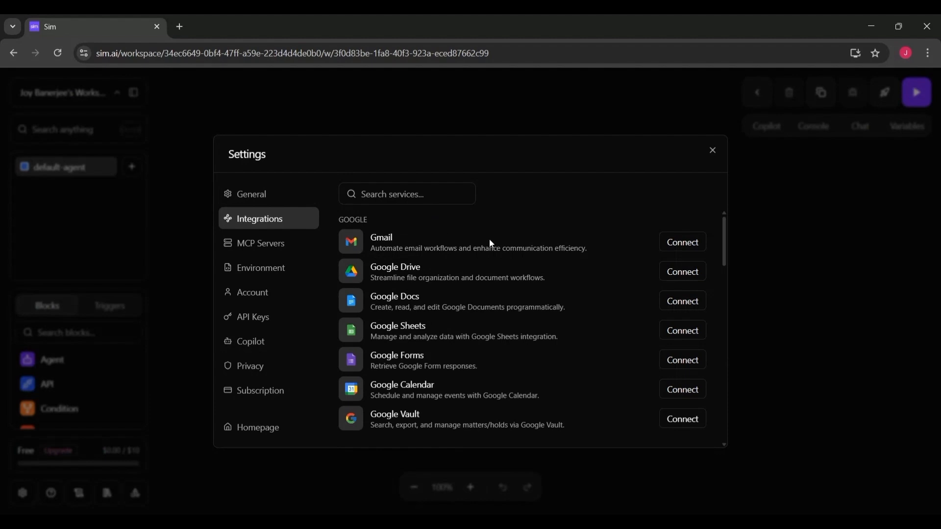
left_click_drag(726, 236, 714, 217)
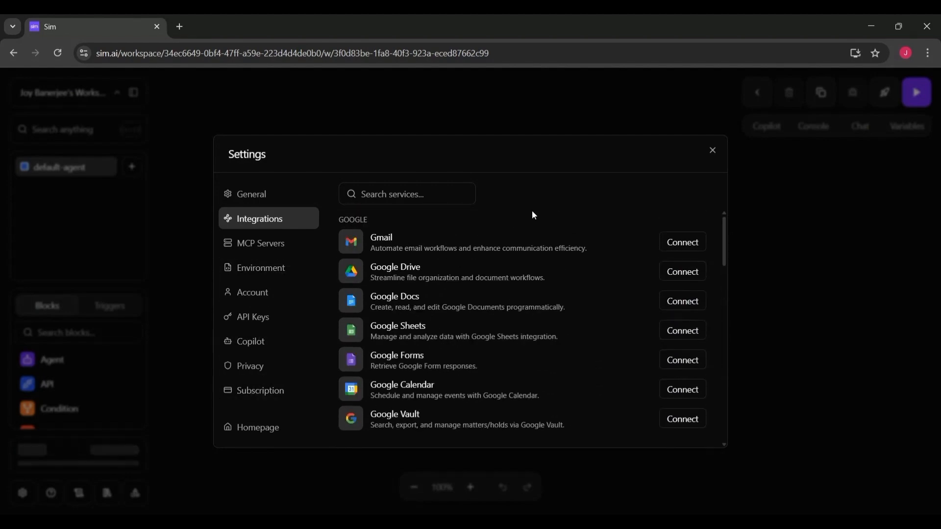
left_click(712, 151)
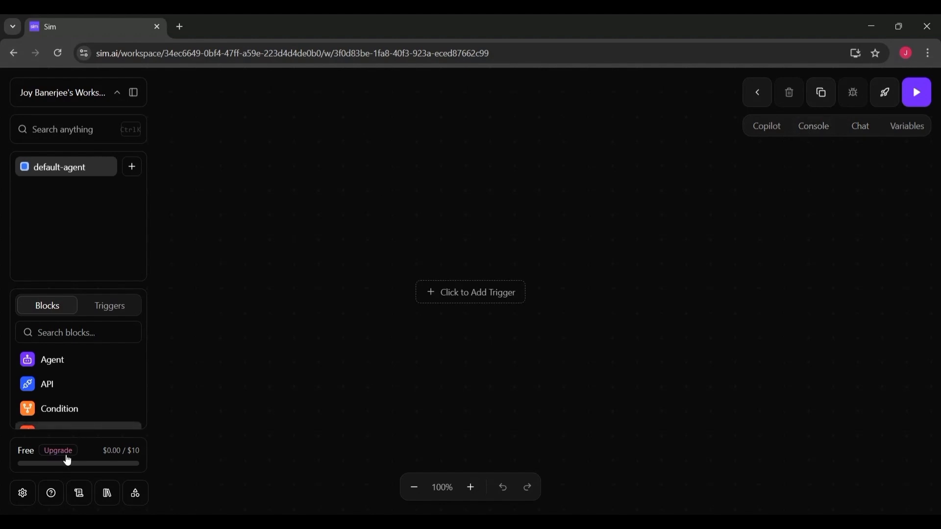
Browse the Templates gallery through its Marketing, Sales, Finance, Support, Artificial Intelligence and Other sections.
left_click(75, 499)
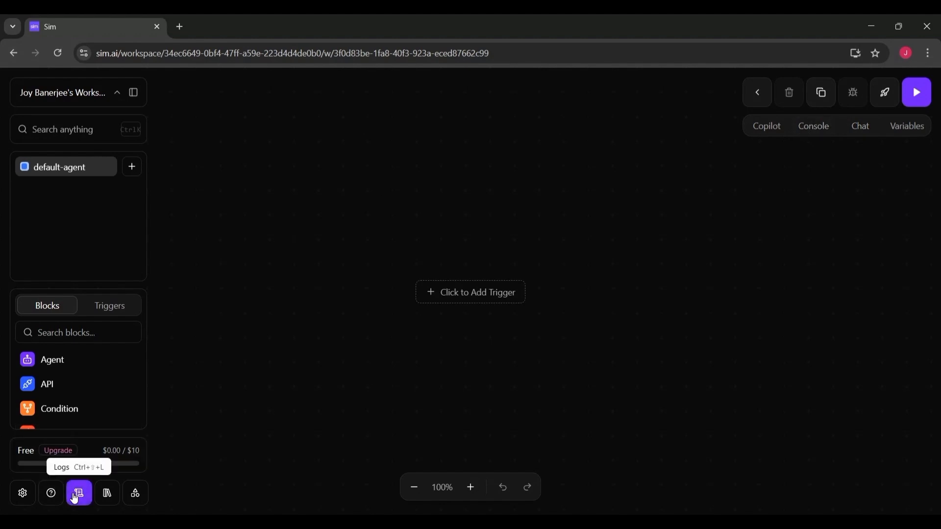
left_click(133, 498)
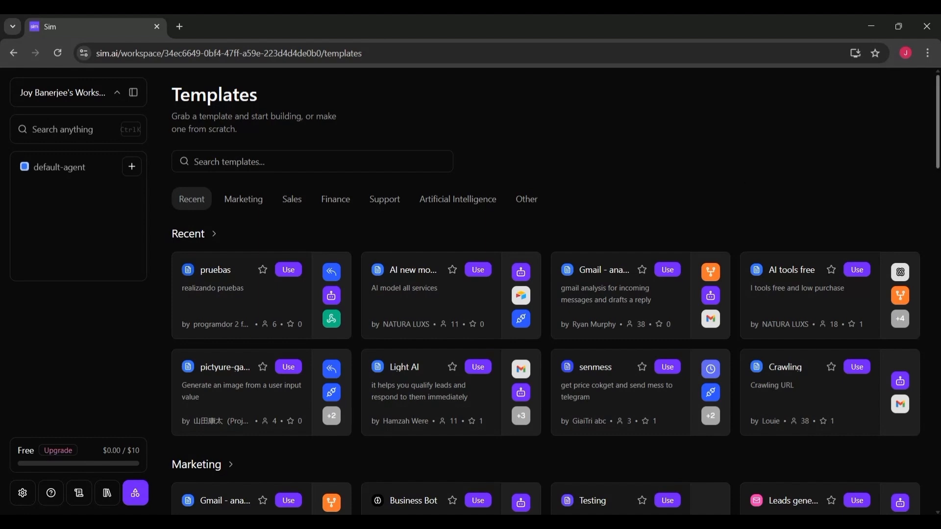
scroll(545, 294, "down", 2)
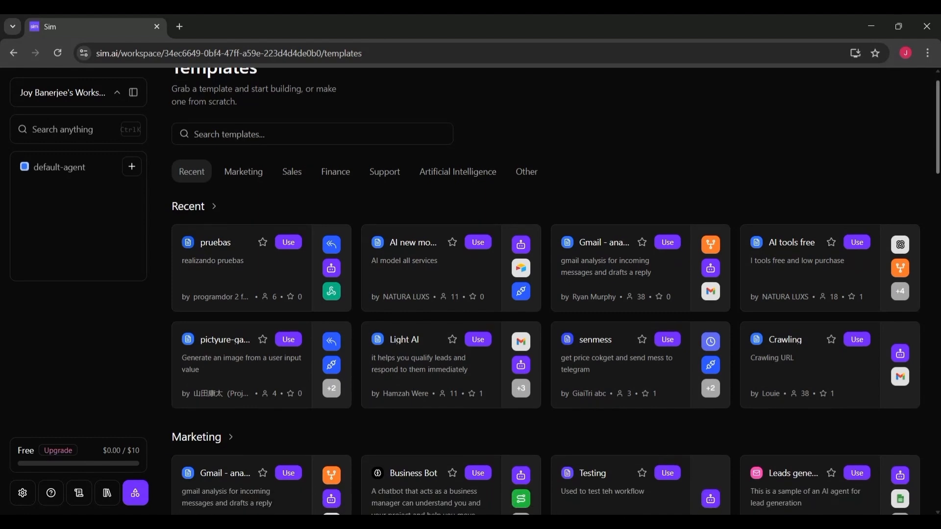
scroll(545, 294, "down", 5)
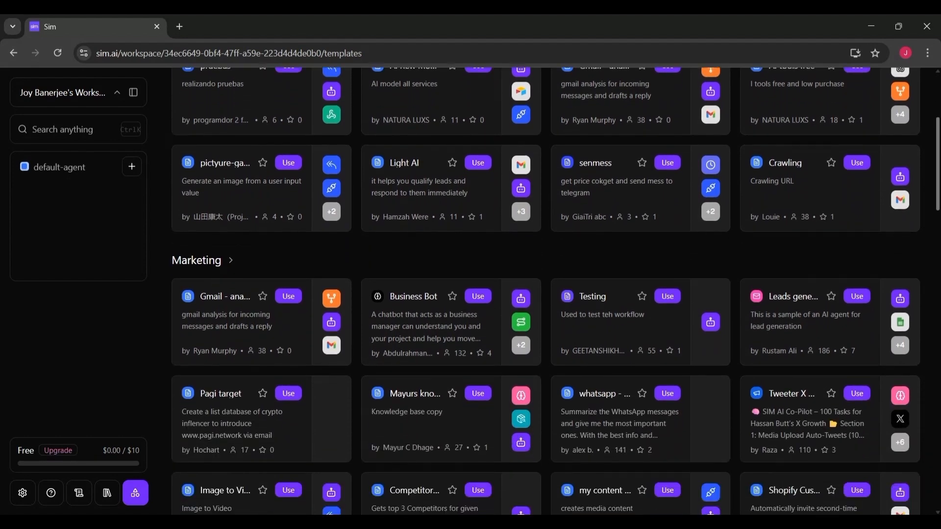
scroll(545, 294, "down", 2)
scroll(545, 294, "down", 4)
scroll(546, 294, "down", 4)
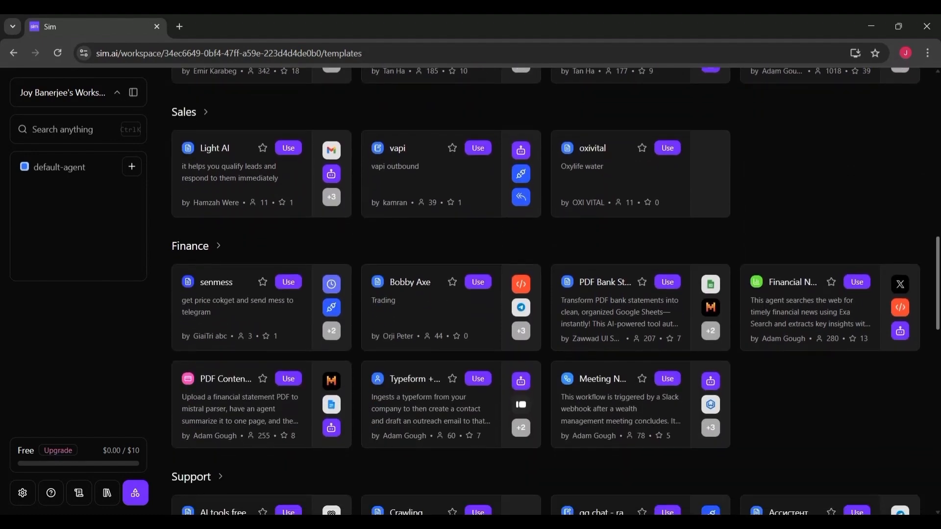
scroll(546, 294, "down", 5)
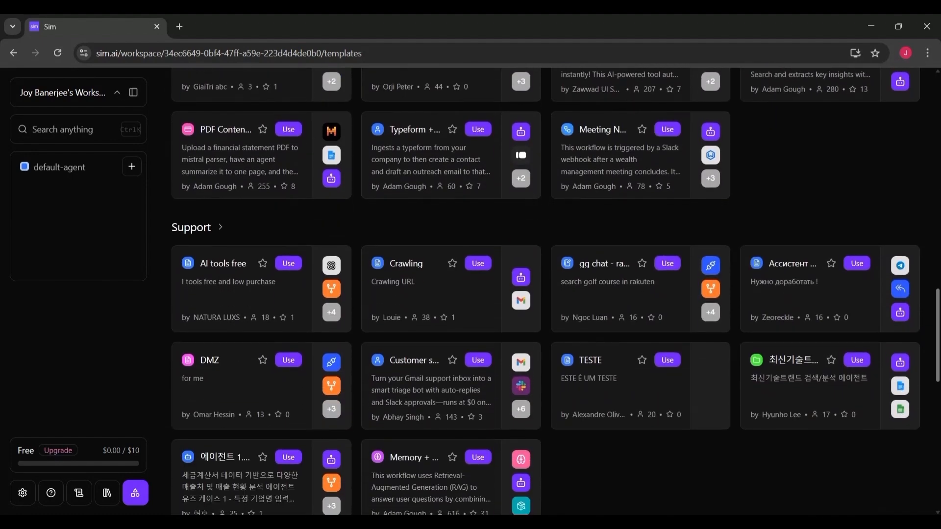
scroll(545, 294, "down", 5)
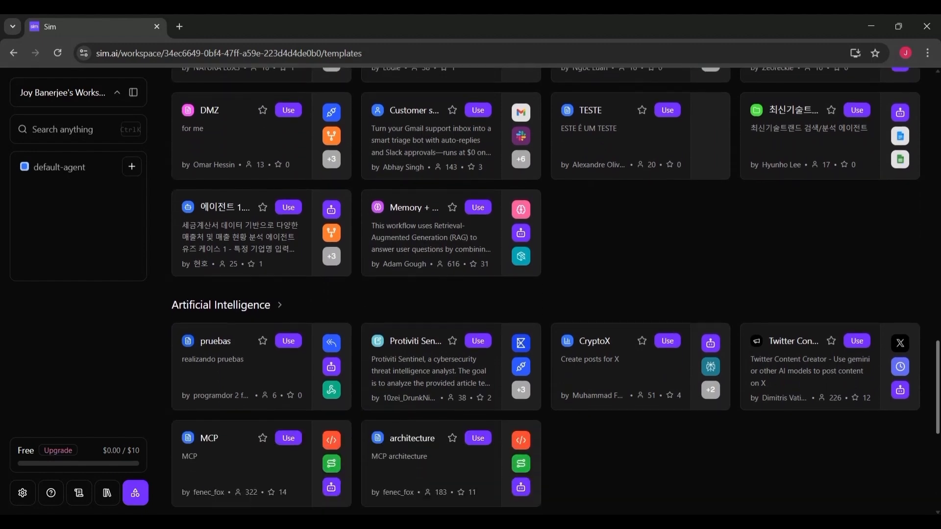
scroll(546, 294, "down", 6)
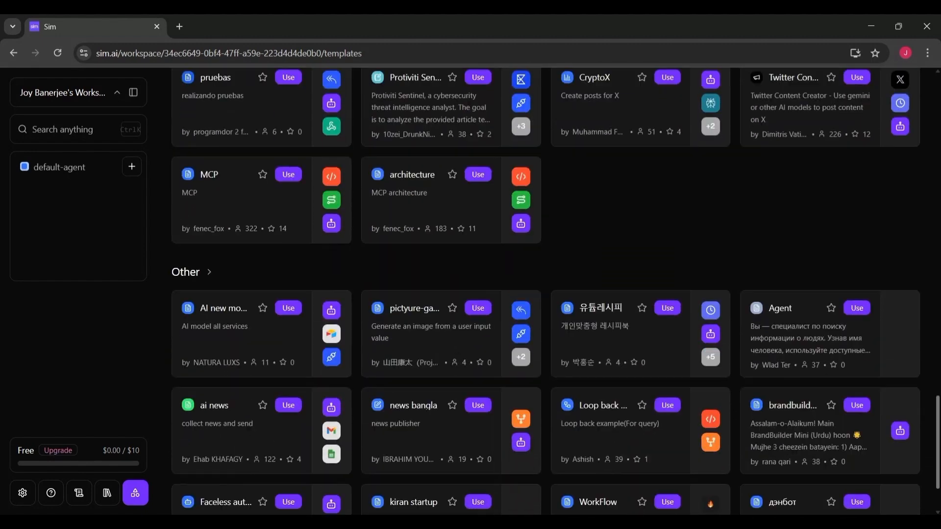
left_click_drag(937, 480, 926, 115)
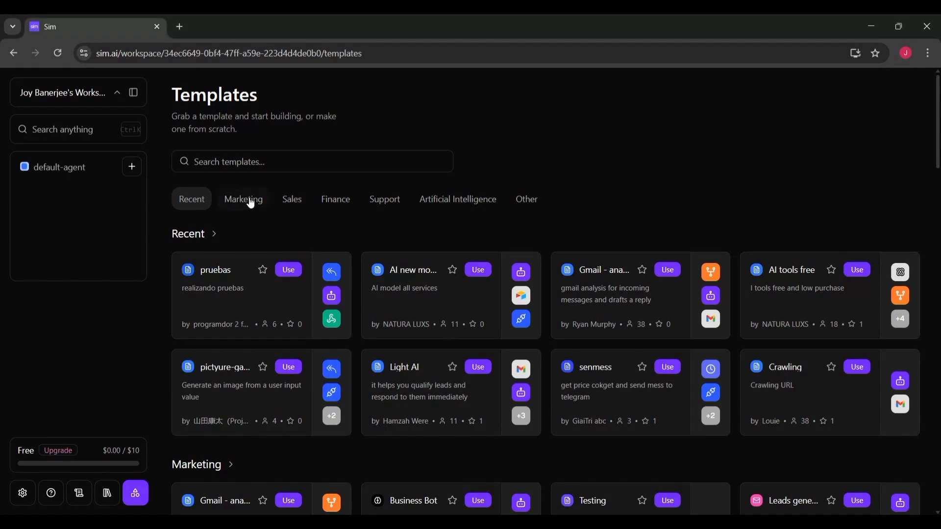
scroll(454, 210, "down", 2)
left_click(454, 206)
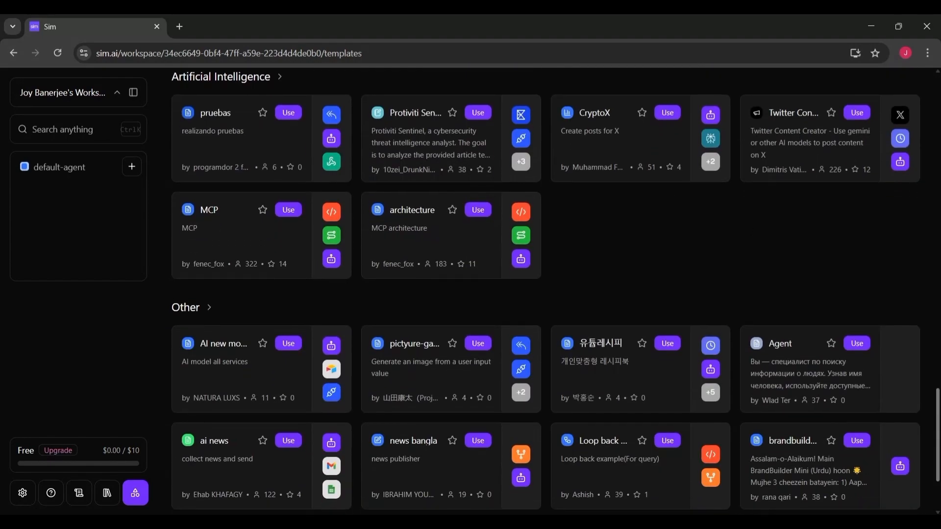
scroll(546, 294, "up", 5)
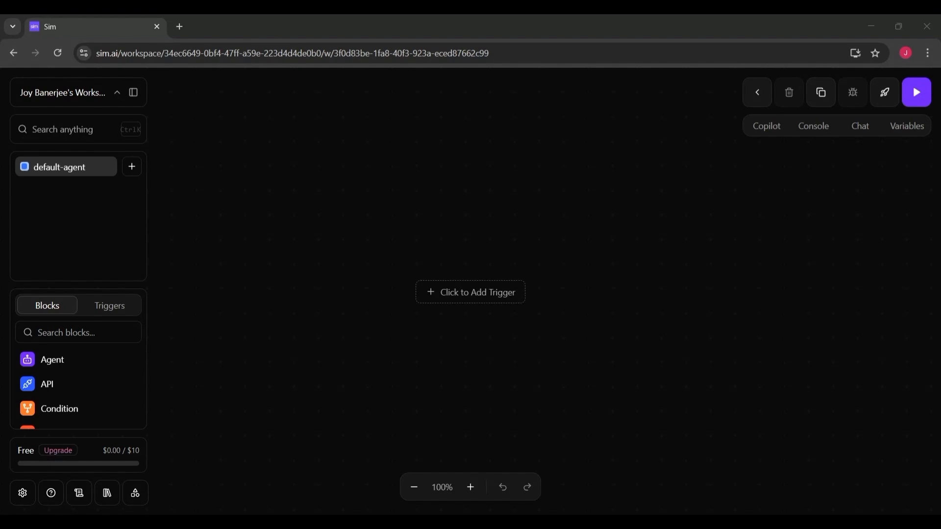
Add a Manual trigger to the empty workflow canvas.
left_click(477, 294)
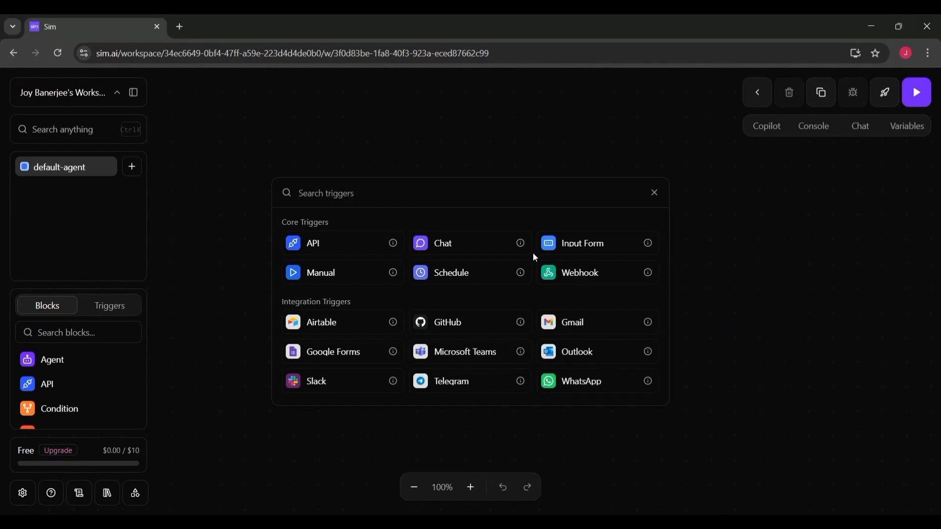
left_click(348, 275)
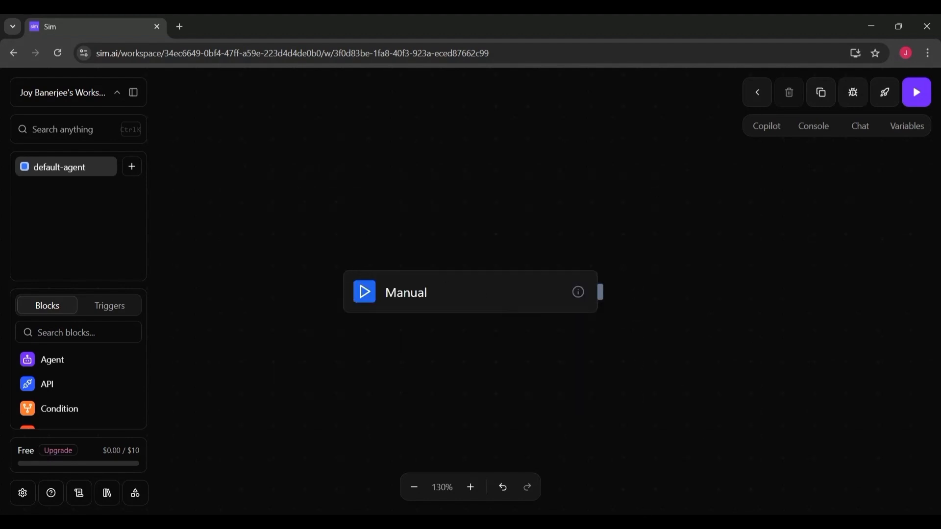
Search blocks for "sh" and add a Google Sheets block connected after the Manual trigger.
left_click(69, 333)
type("sh")
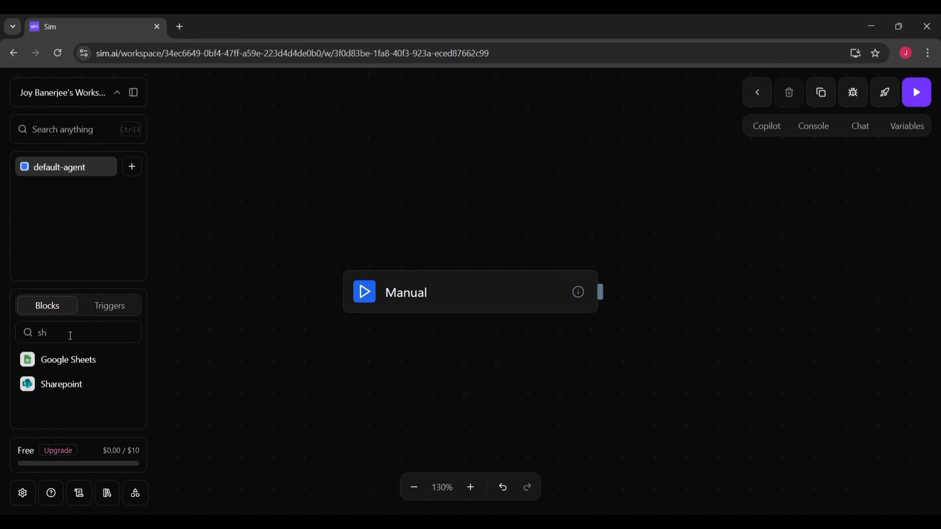
left_click(68, 361)
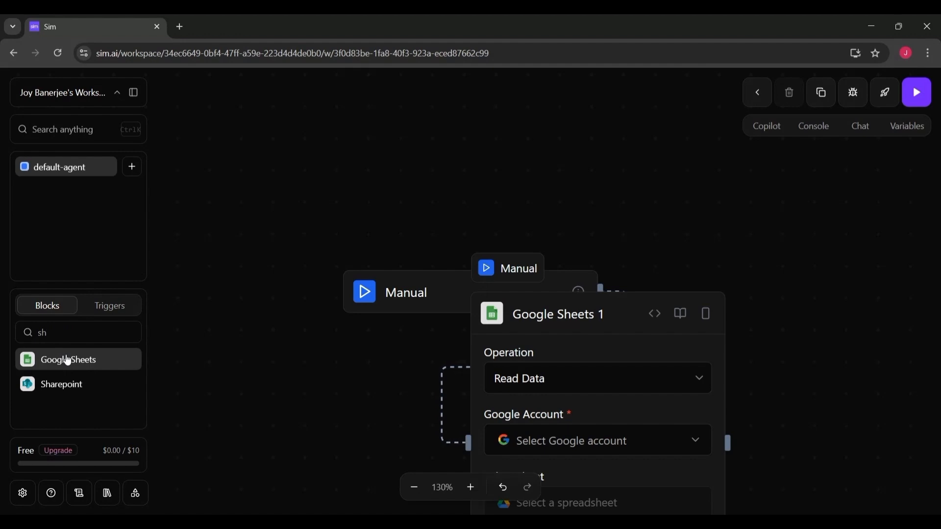
mouse_move(691, 333)
left_click(765, 419)
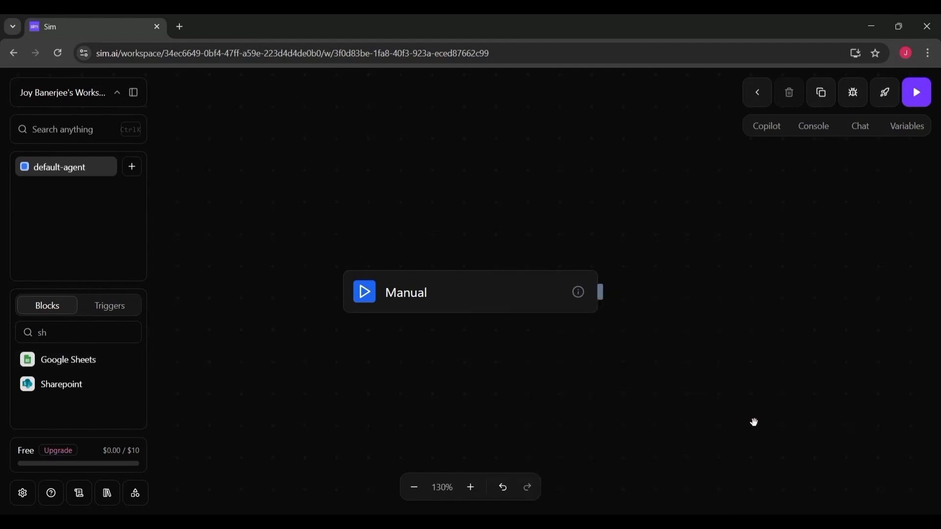
left_click_drag(87, 370, 602, 368)
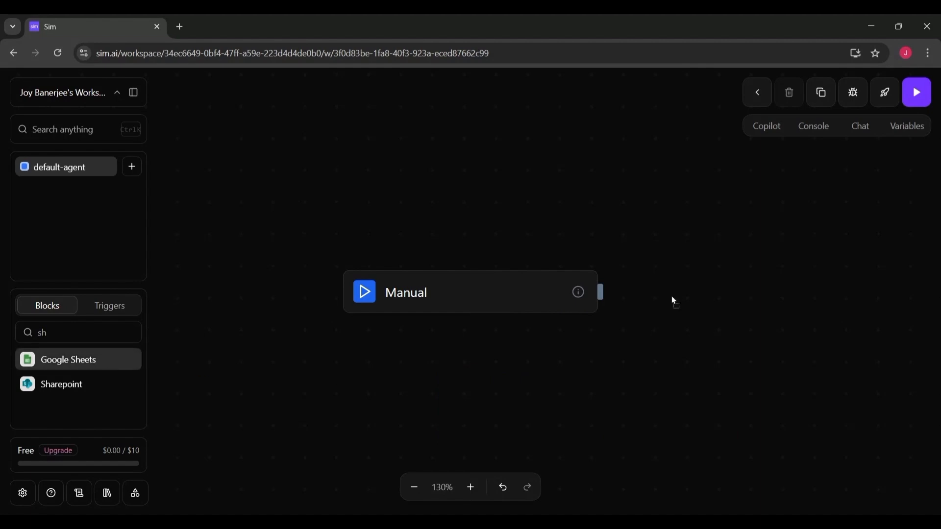
left_click_drag(465, 292, 283, 204)
left_click_drag(769, 314, 589, 204)
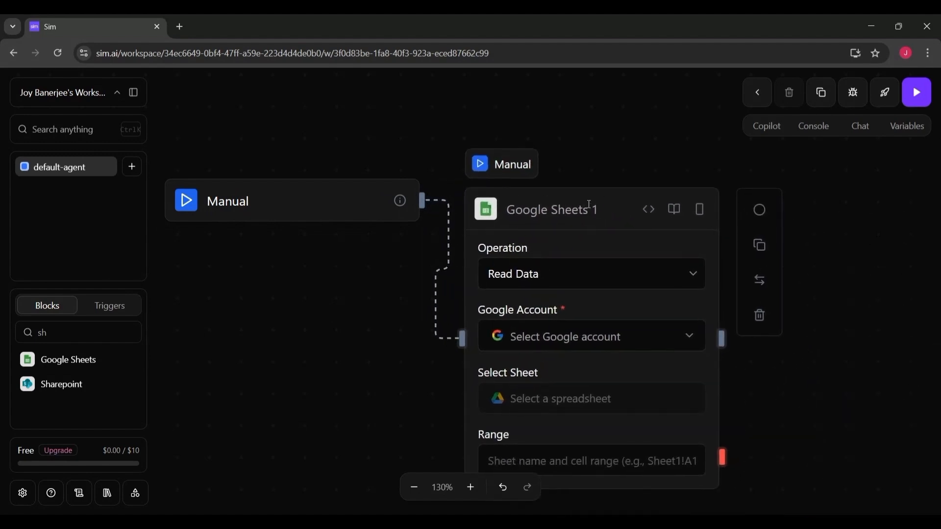
Clear the block search and add an Agent block to the canvas.
double_click(567, 216)
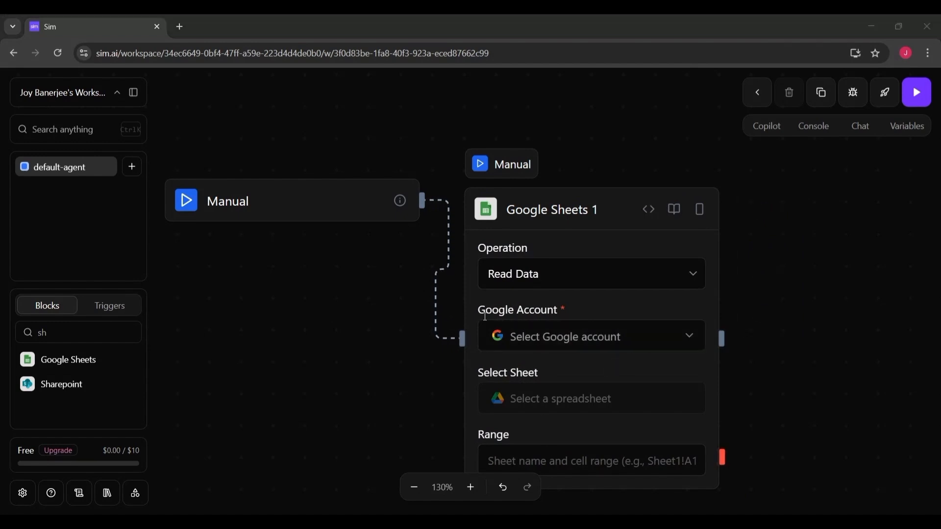
left_click(110, 306)
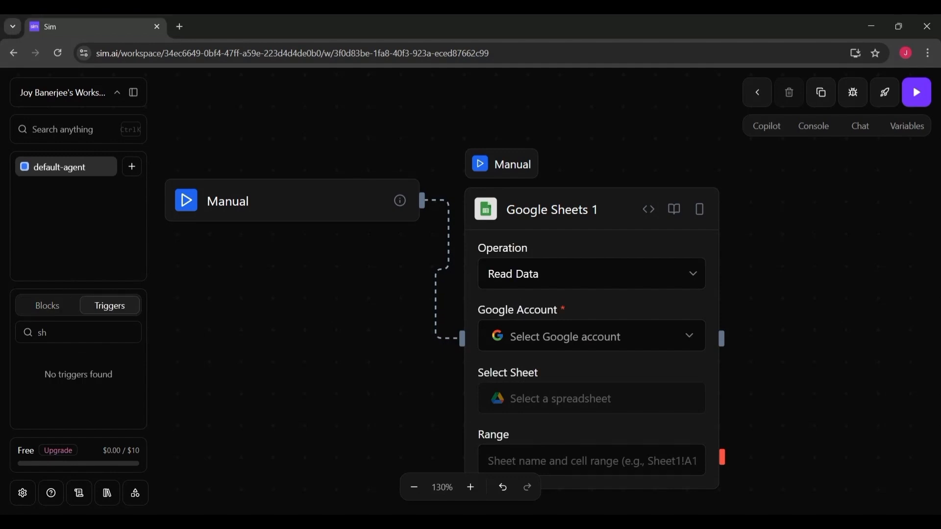
left_click(48, 312)
key("BackSpace")
key("BackSpace")
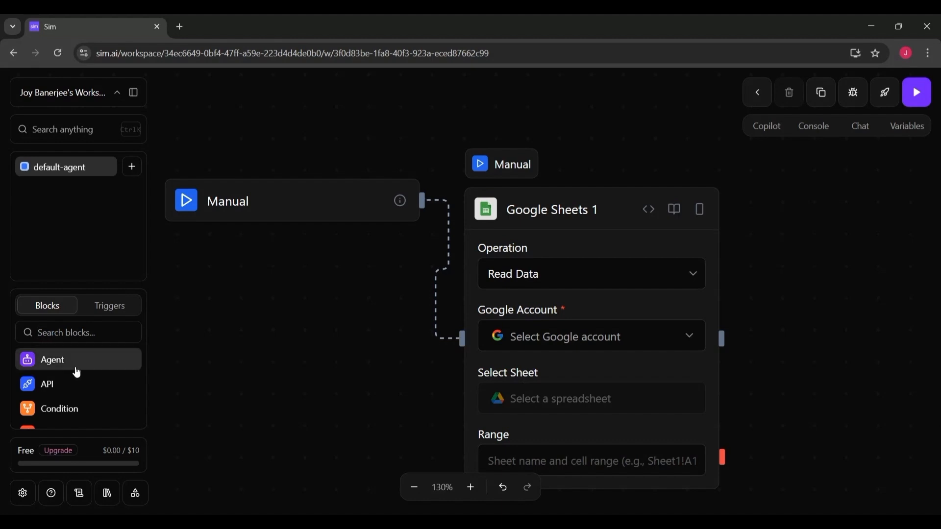
left_click(75, 367)
left_click_drag(558, 325, 802, 278)
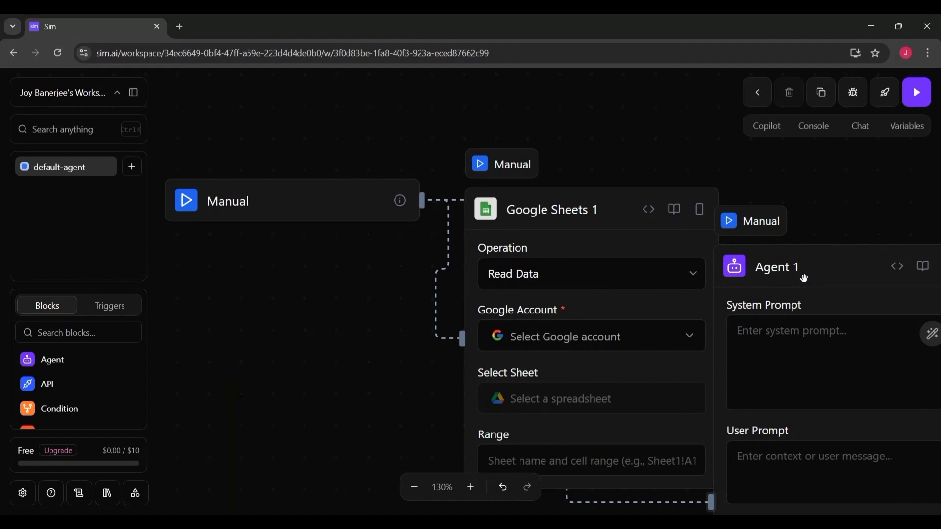
Rearrange the Manual, Google Sheets and Agent blocks side by side on the canvas.
left_click_drag(595, 212, 393, 258)
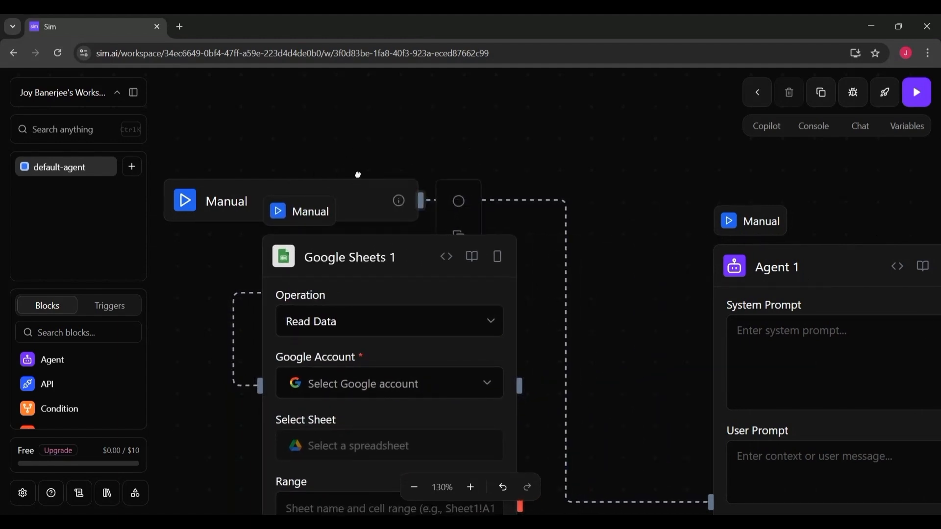
left_click_drag(358, 189, 357, 142)
left_click_drag(381, 258, 355, 238)
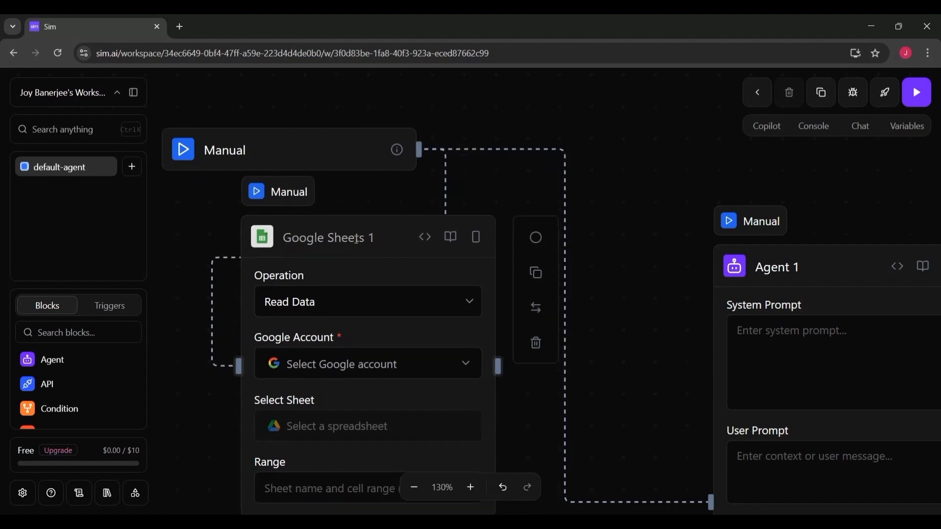
left_click_drag(804, 260, 617, 150)
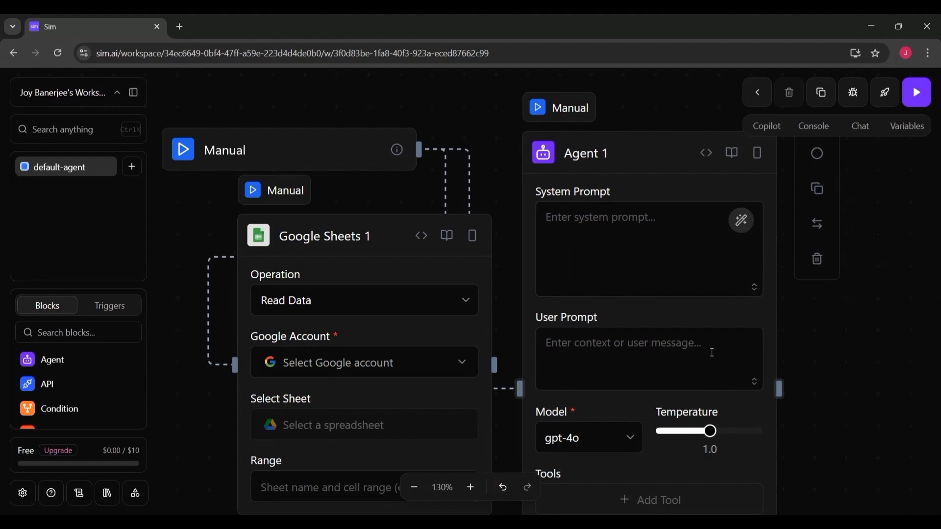
left_click(621, 343)
left_click(636, 450)
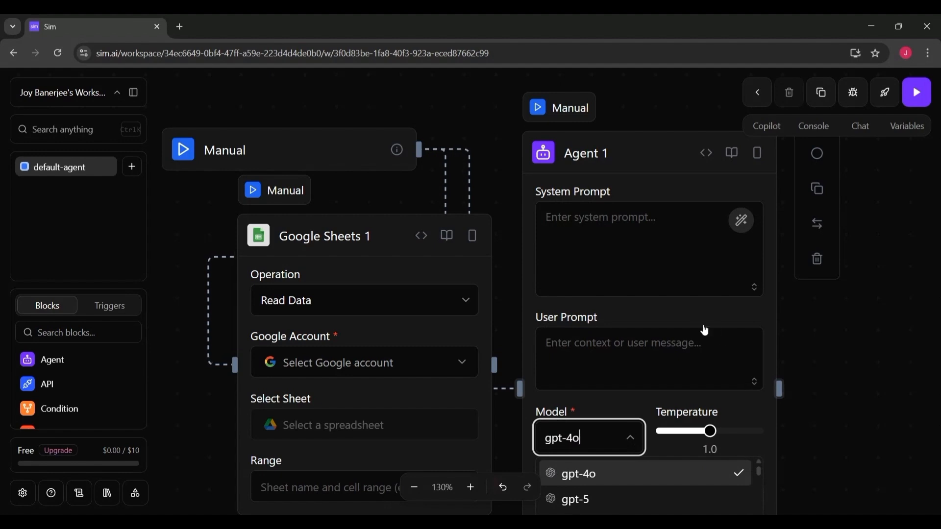
left_click(689, 315)
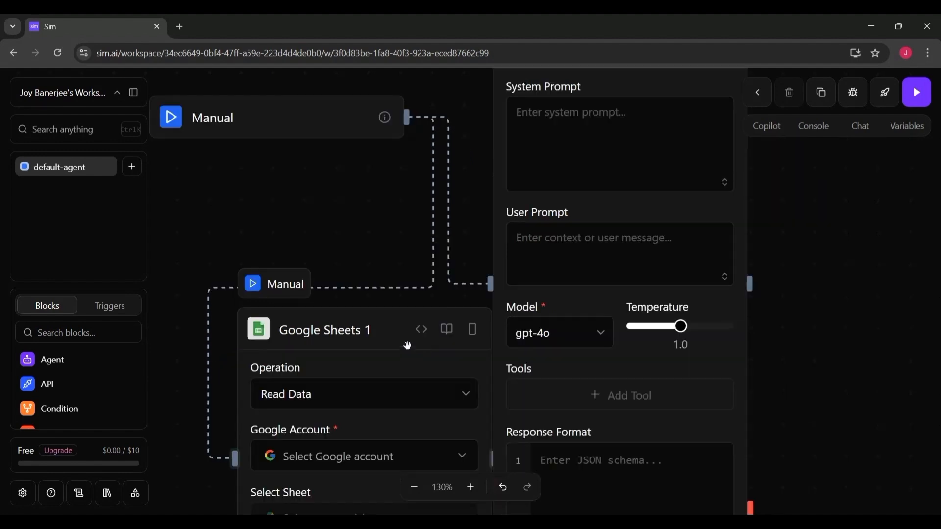
left_click_drag(407, 345, 362, 257)
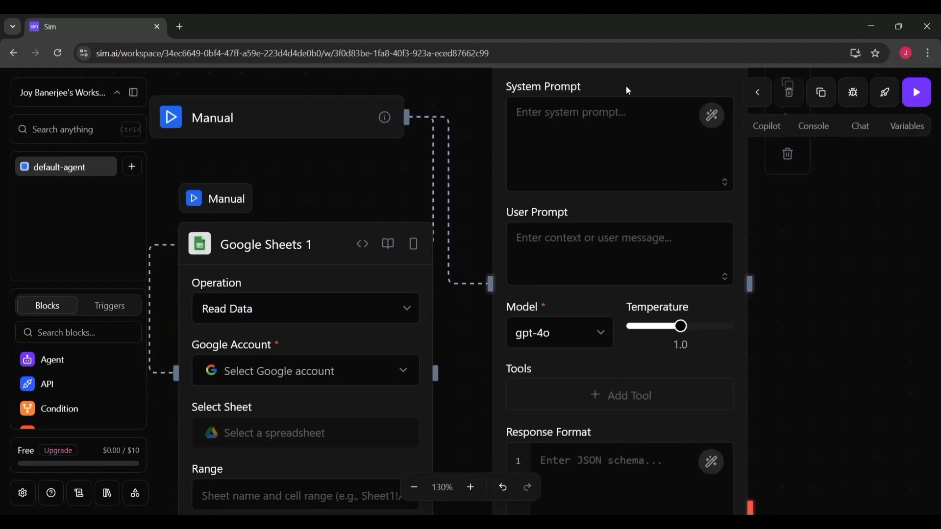
Open Copilot, choose Build & edit workflows, and paste a description of the desired workflow into the prompt.
left_click(768, 127)
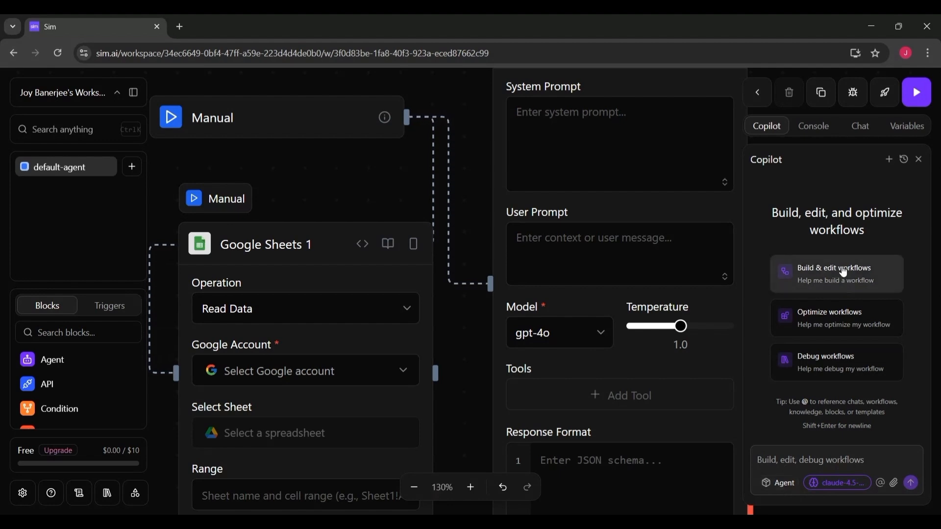
left_click(861, 284)
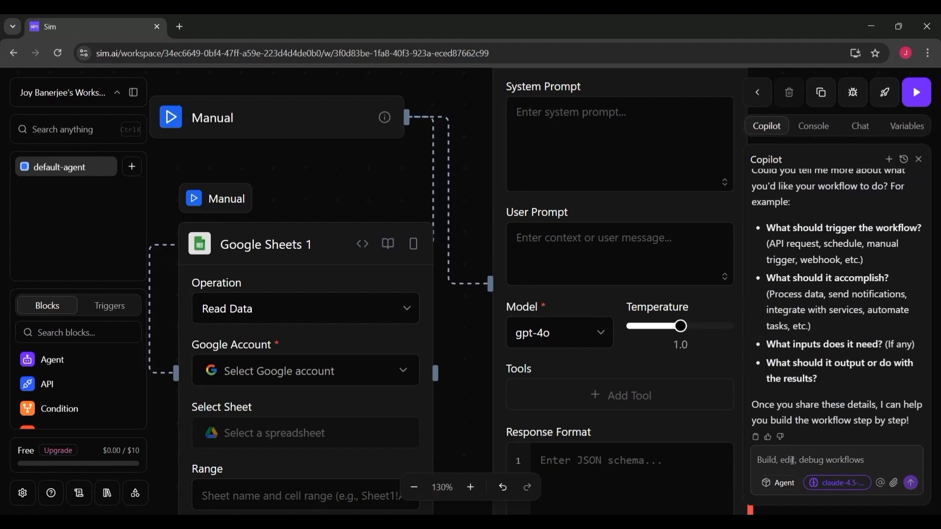
left_click(797, 470)
type("Auto-Responder Agent")
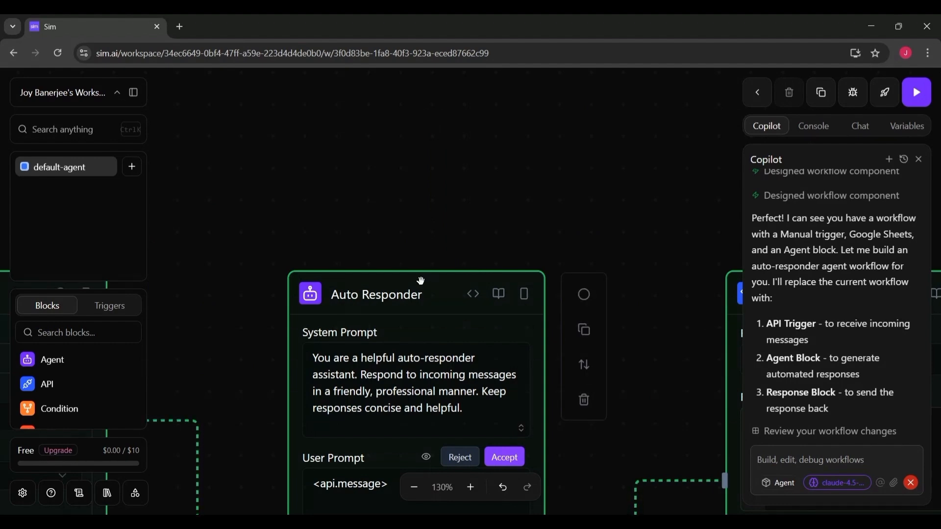
Review Copilot's proposed API, Auto Responder and Response workflow across the canvas and accept the changes.
left_click_drag(430, 277, 756, 128)
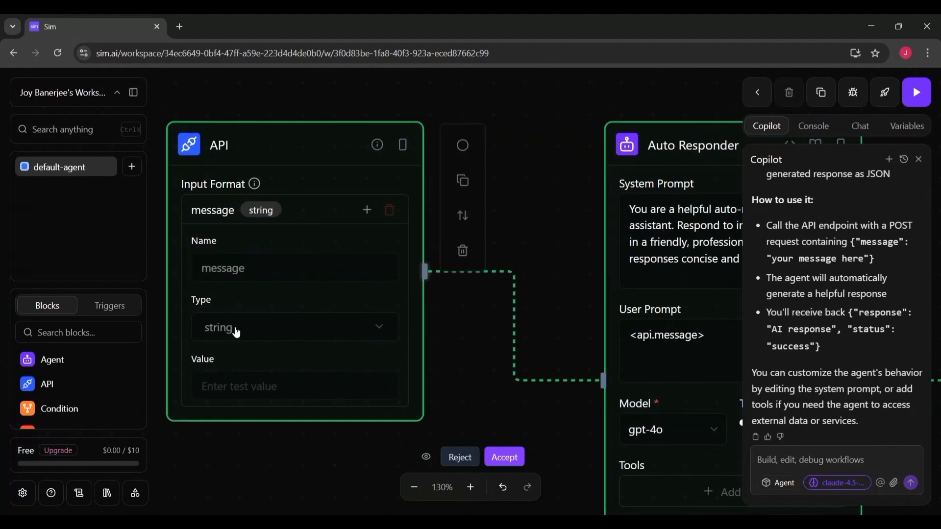
left_click_drag(313, 149, 0, 132)
left_click_drag(414, 134, 113, 117)
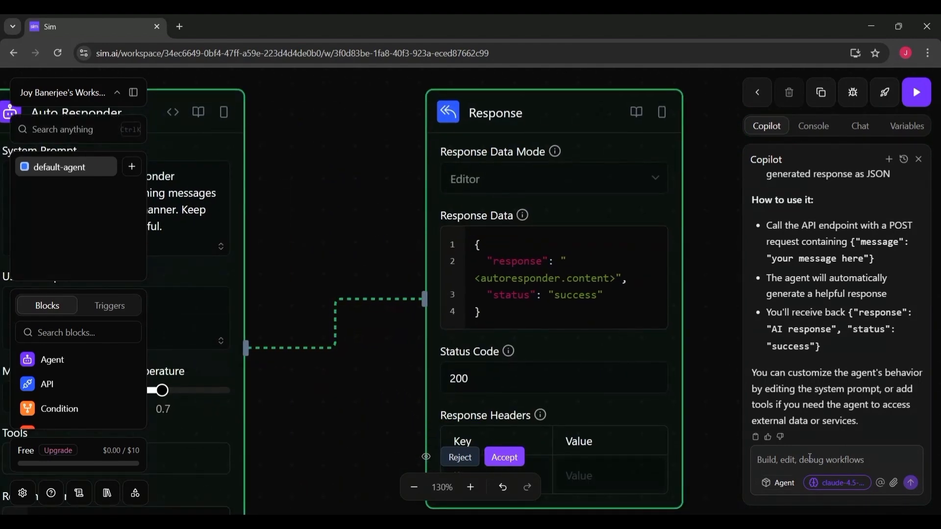
left_click(510, 460)
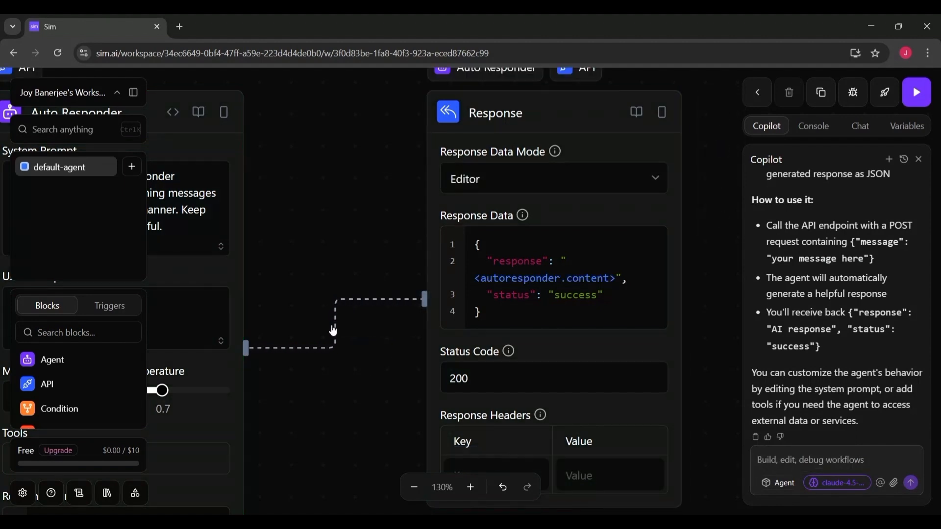
Move the Response block down and collapse the workspace sidebar.
left_click_drag(521, 115, 507, 154)
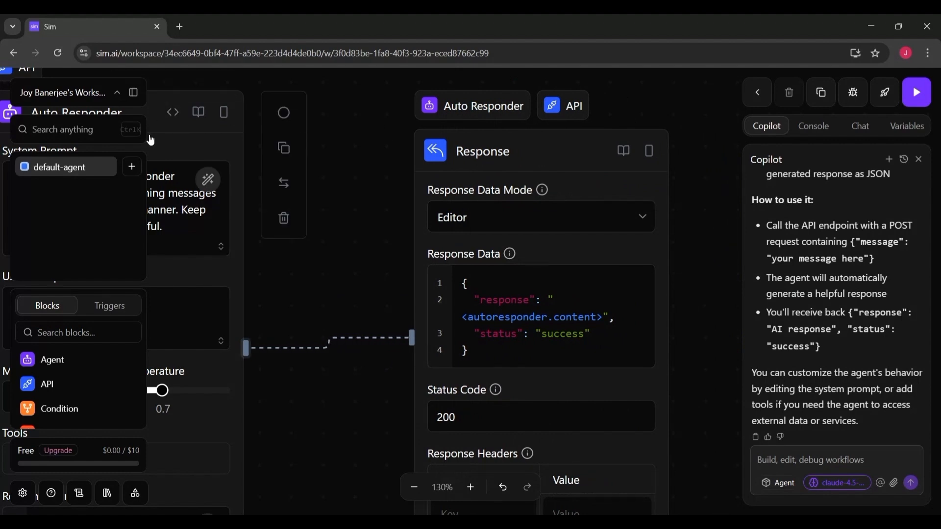
left_click(133, 92)
left_click_drag(132, 122, 216, 139)
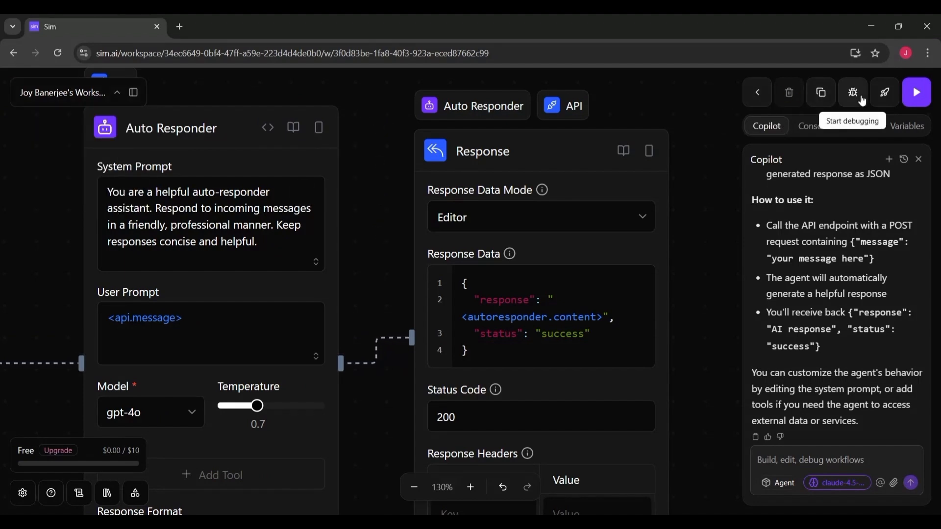
left_click(813, 128)
left_click(861, 126)
left_click(907, 126)
left_click(764, 126)
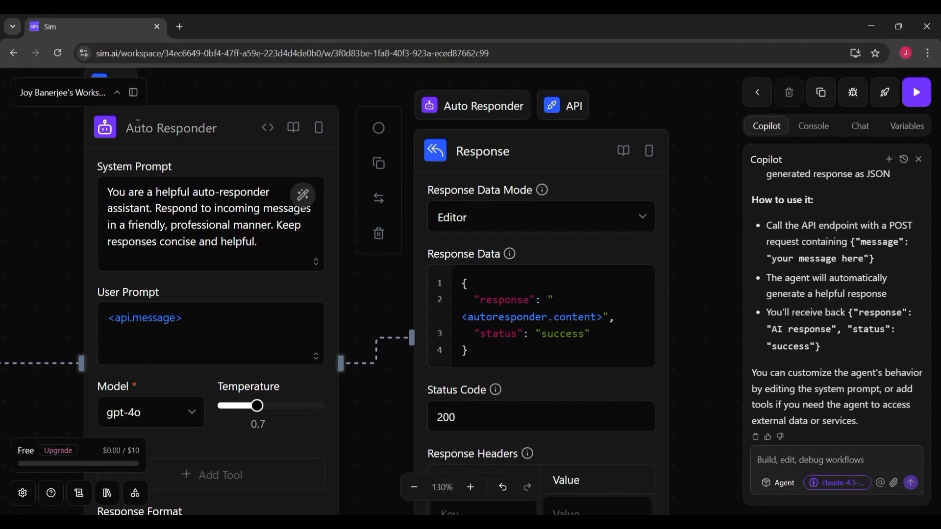
Arrange the API, Auto Responder and Response blocks side by side on the canvas.
left_click_drag(225, 122, 250, 126)
left_click_drag(14, 315, 466, 326)
left_click_drag(691, 156, 465, 164)
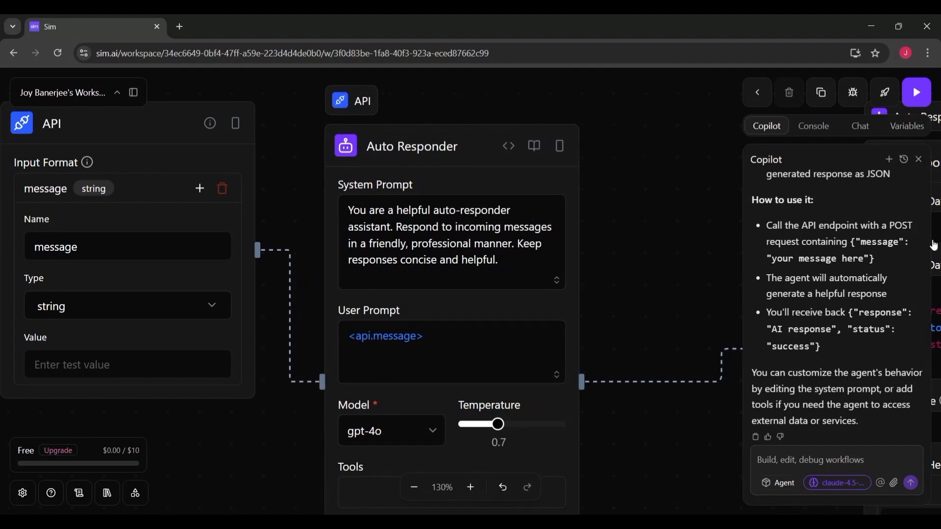
left_click_drag(667, 219, 358, 226)
left_click_drag(628, 165, 426, 172)
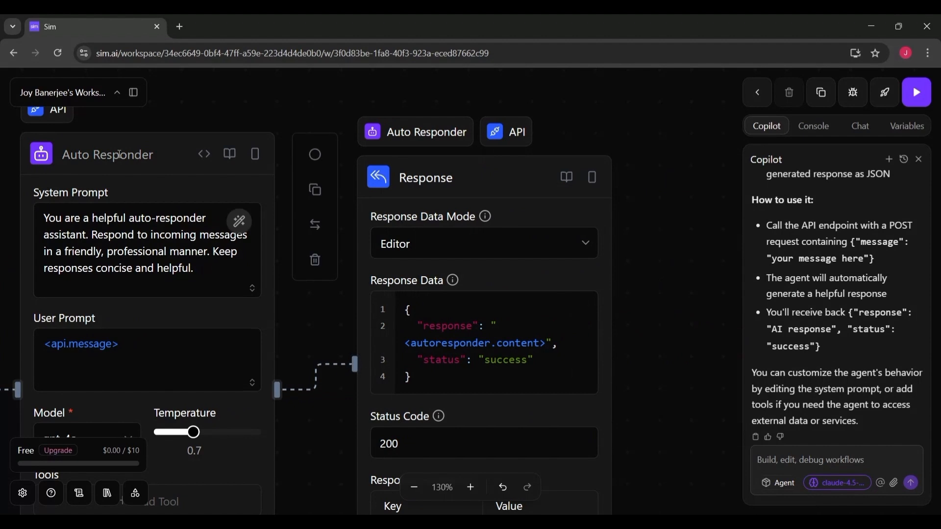
left_click_drag(95, 134, 231, 103)
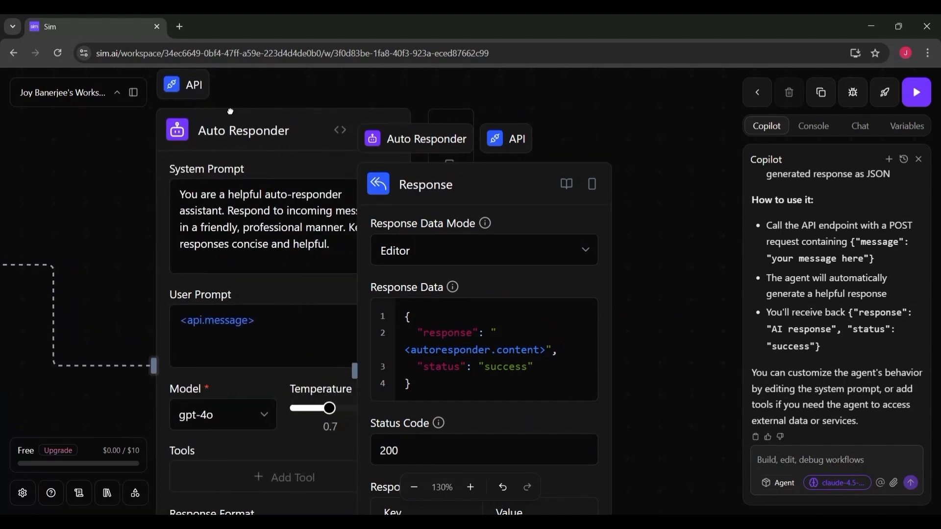
left_click_drag(85, 164, 329, 169)
left_click_drag(102, 150, 225, 159)
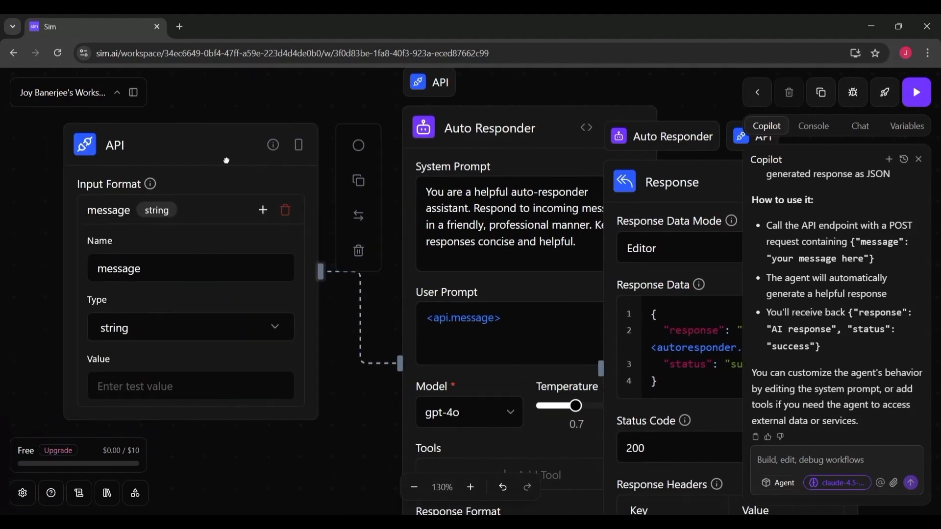
left_click_drag(499, 130, 440, 129)
left_click_drag(126, 154, 87, 155)
left_click_drag(489, 126, 466, 126)
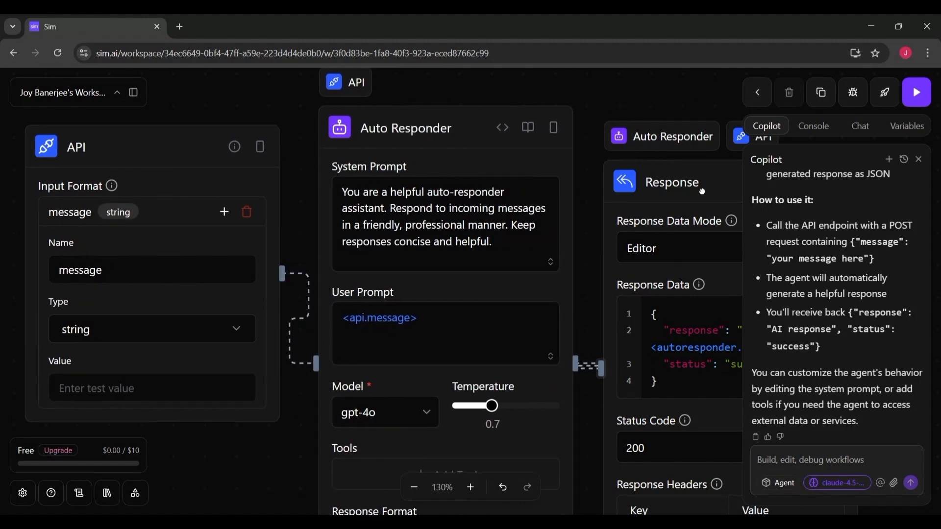
left_click_drag(704, 190, 696, 190)
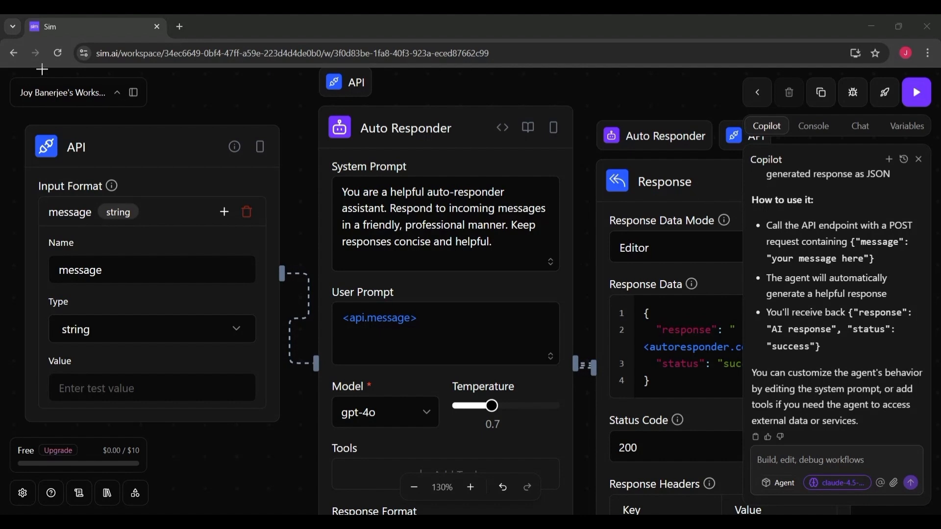
Run the workflow and review the Response and Auto Responder outputs in the console.
left_click(913, 95)
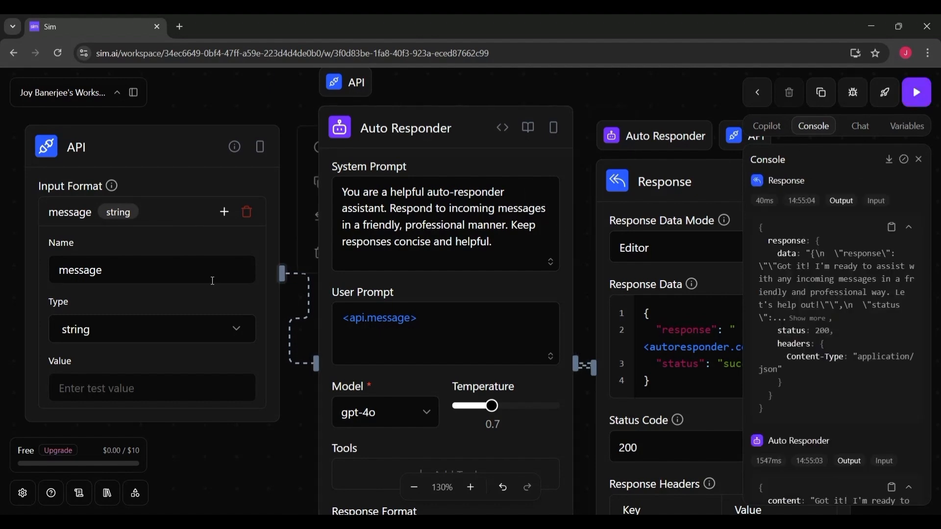
double_click(111, 274)
left_click(137, 338)
left_click(205, 462)
left_click(117, 92)
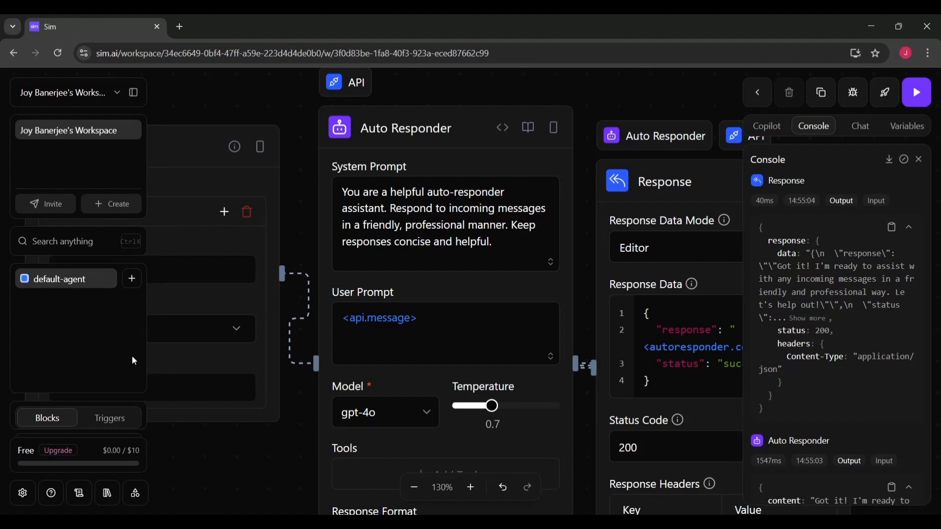
left_click(132, 93)
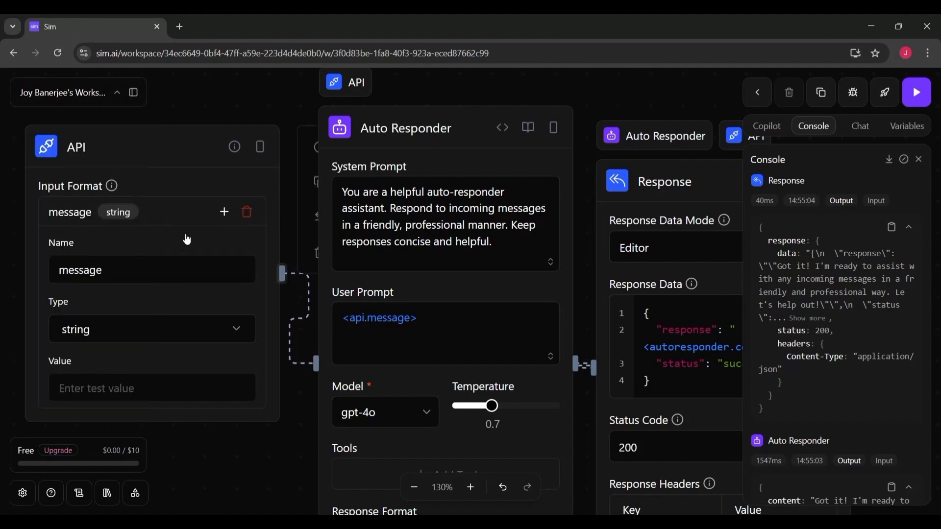
scroll(918, 264, "down", 3)
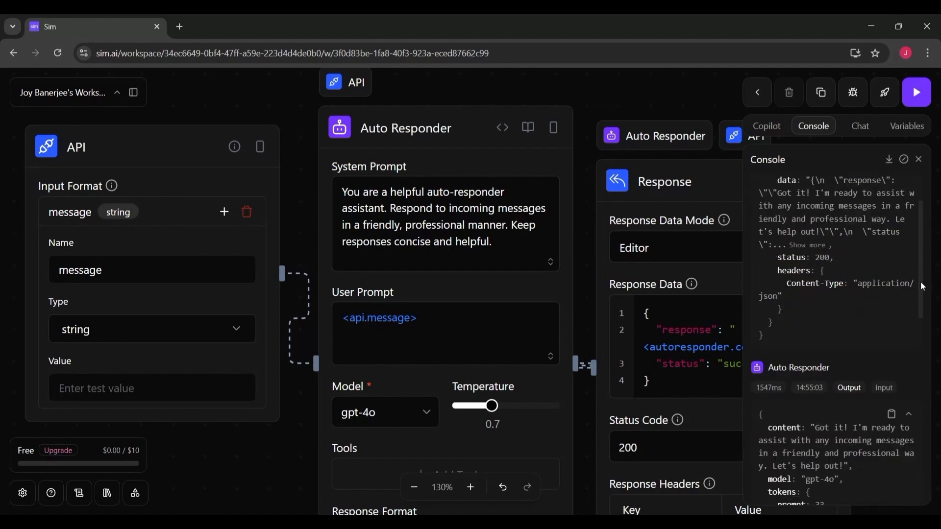
left_click(861, 126)
left_click(768, 128)
left_click(909, 128)
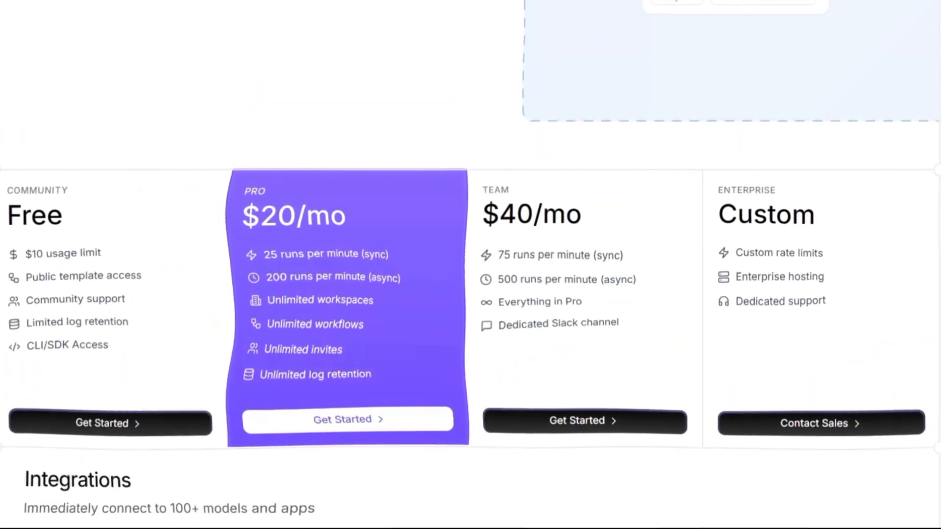
Scroll through the pricing plans and integrations on the Sim website.
scroll(471, 265, "down", 6)
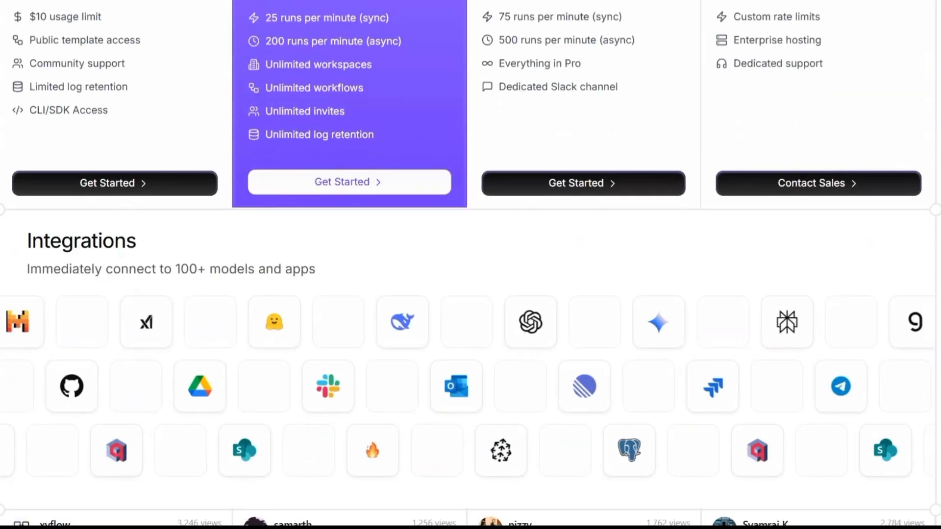
scroll(470, 265, "down", 1)
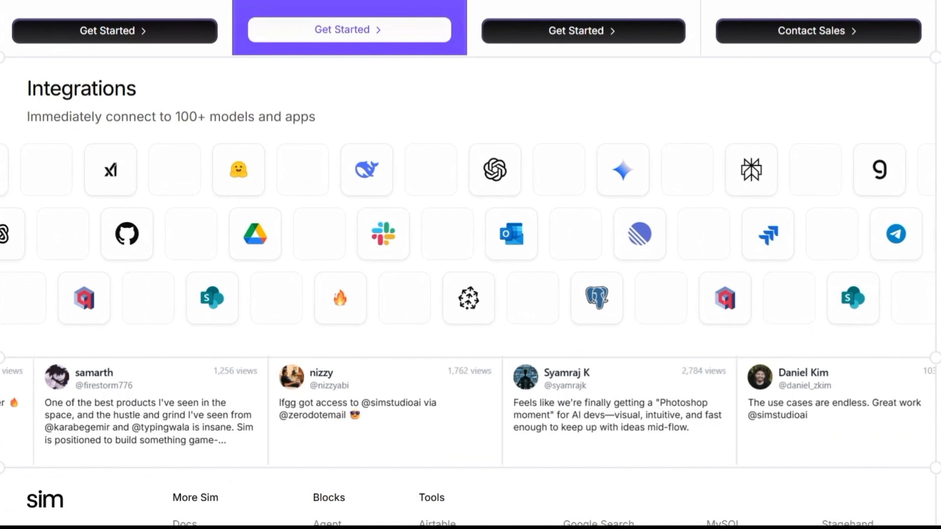
scroll(471, 265, "down", 1)
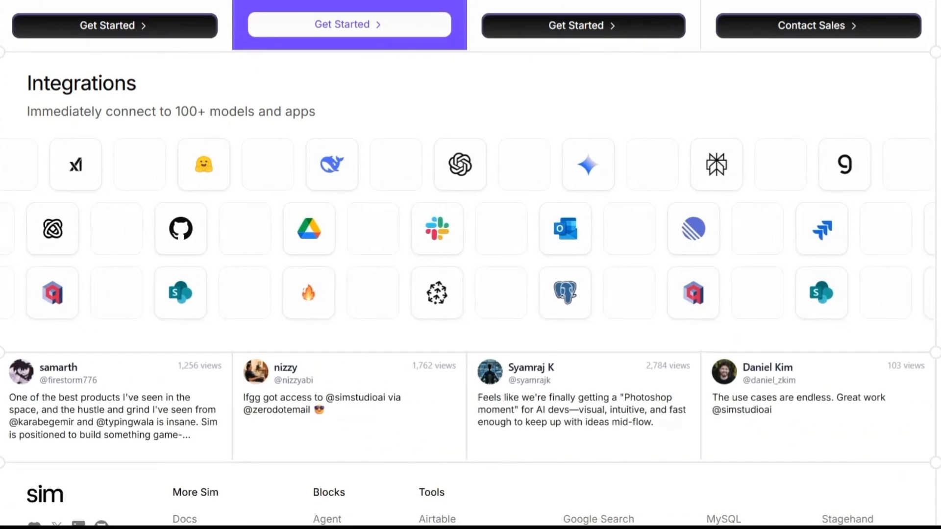